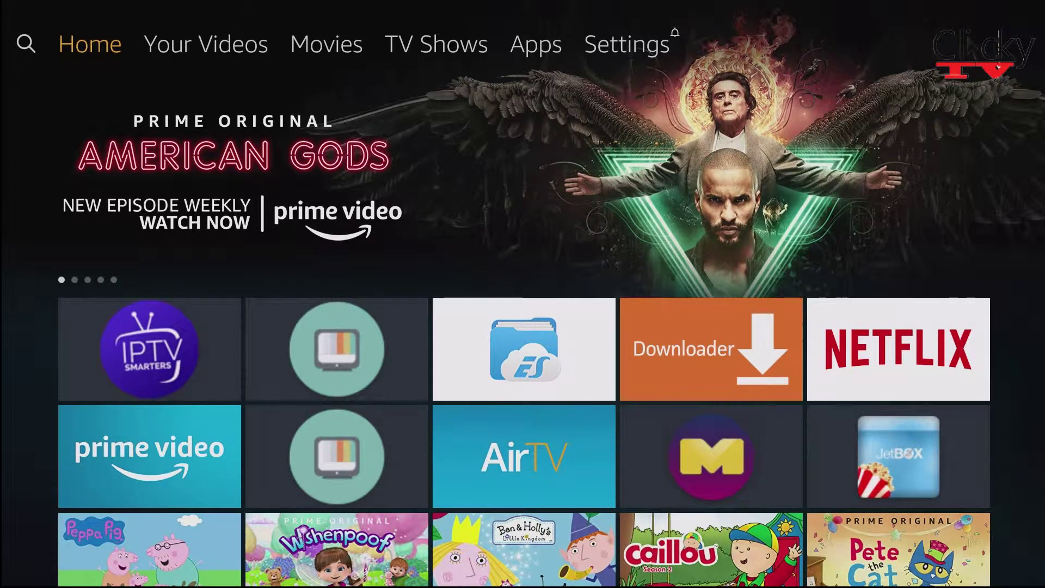
# Step: On the Fire TV, open the Downloader app from Recent apps, then close it
pyautogui.press('Down')
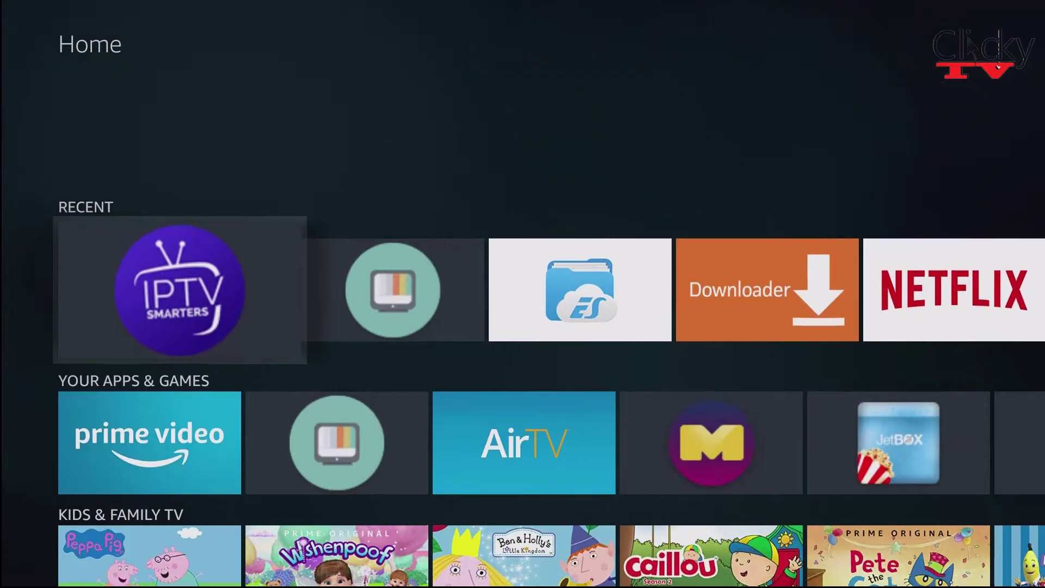
pyautogui.press('Right')
pyautogui.press('Right')
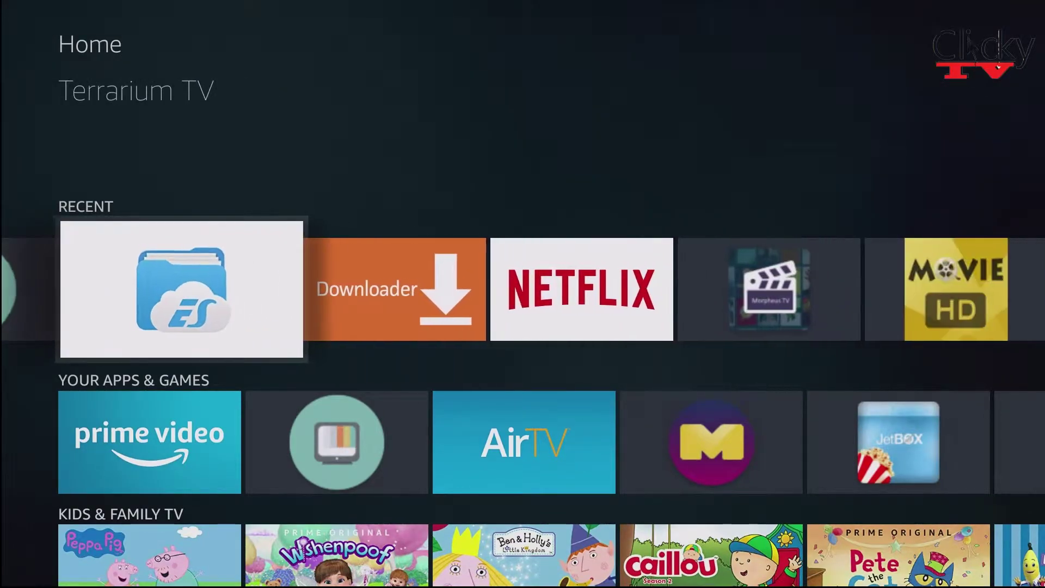
pyautogui.press('Right')
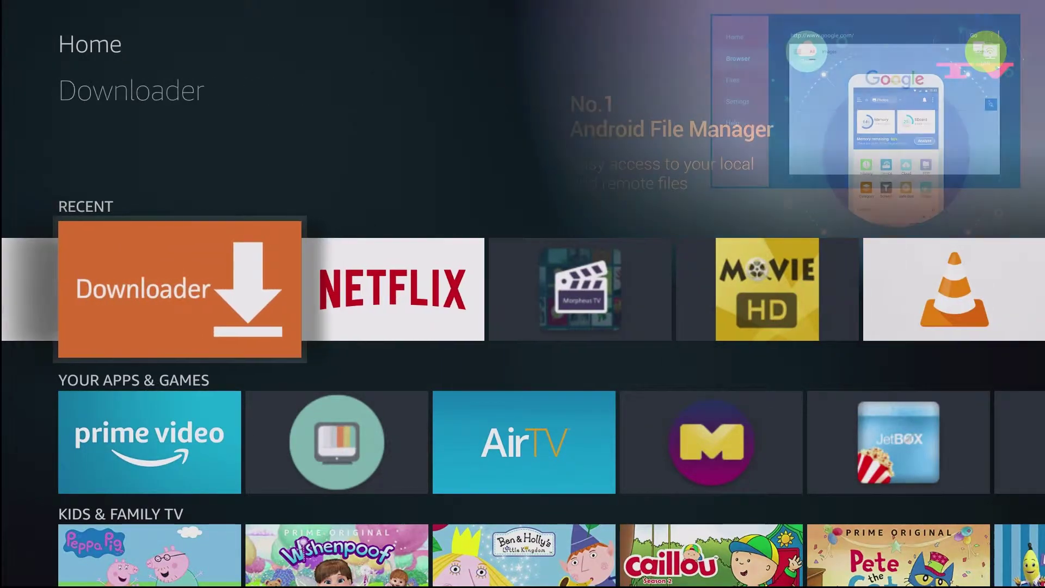
pyautogui.press('Left')
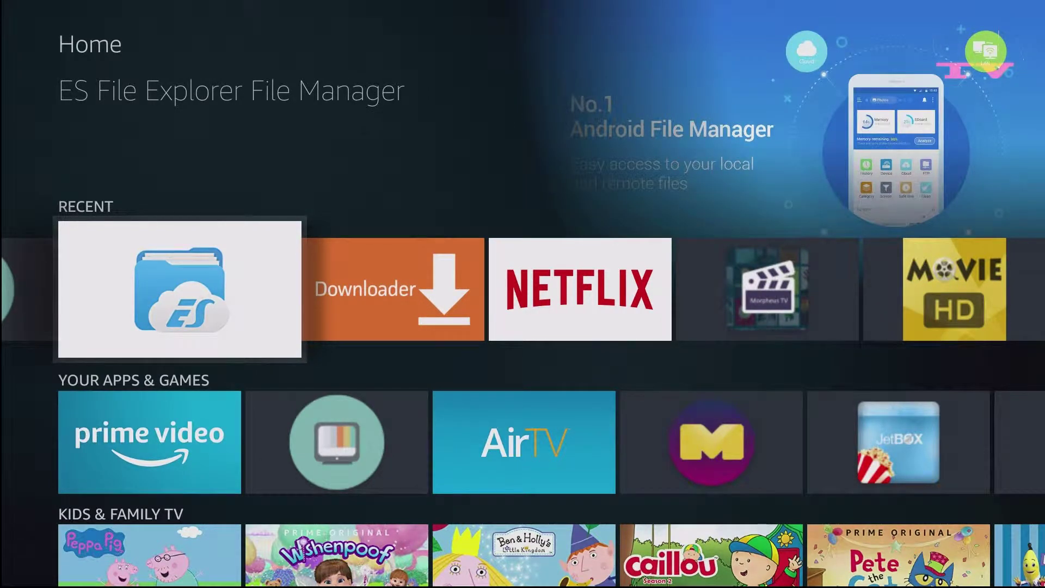
pyautogui.press('Right')
pyautogui.press('Left')
pyautogui.press('Right')
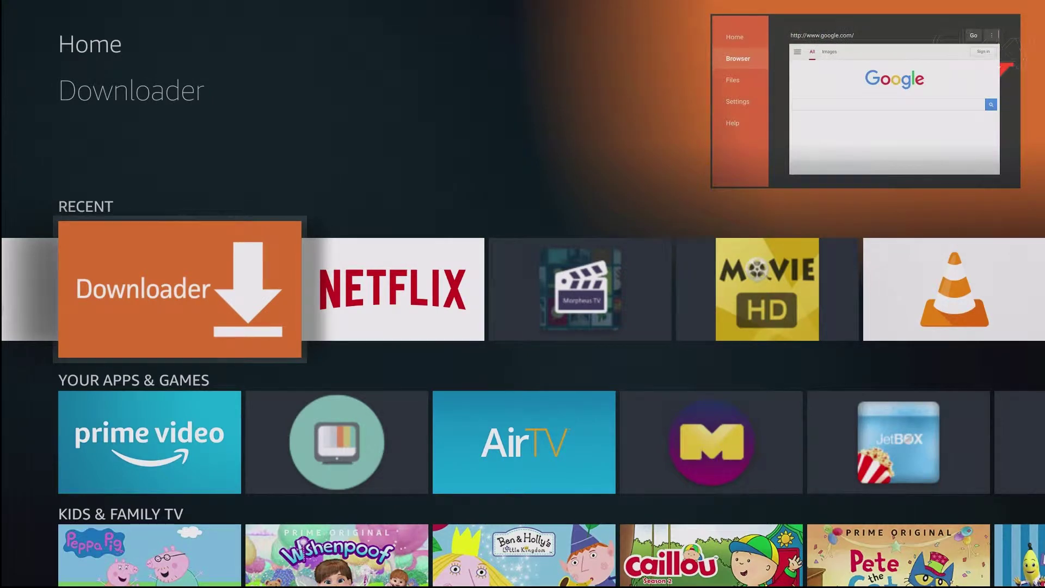
pyautogui.press('Left')
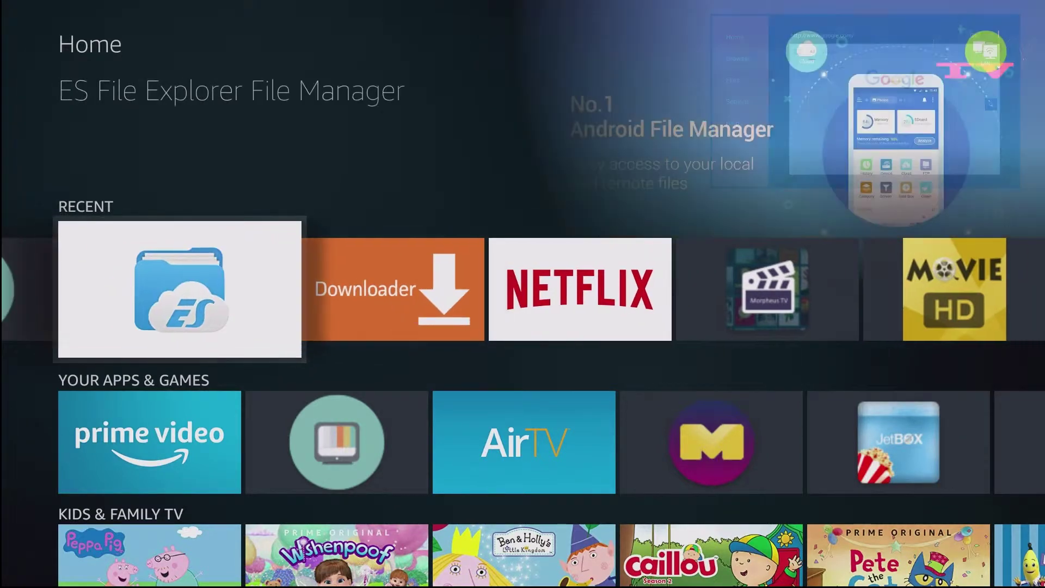
pyautogui.press('Right')
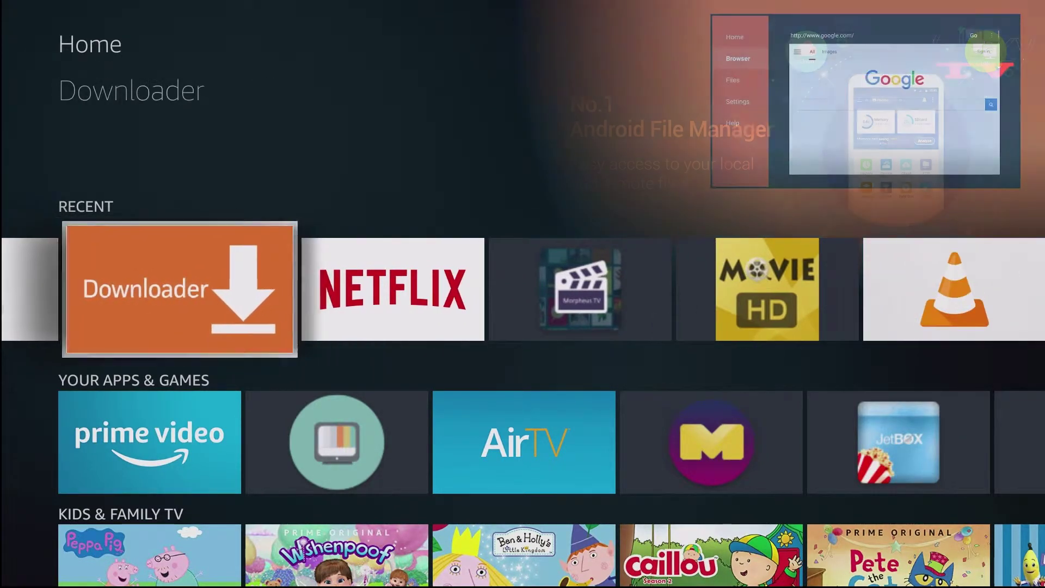
pyautogui.press('Return')
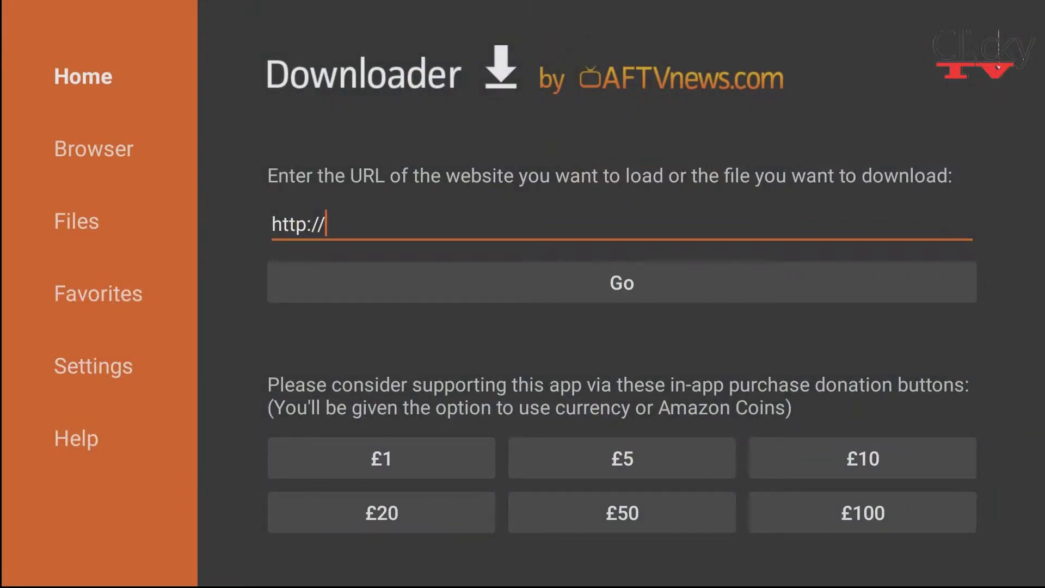
pyautogui.press('Escape')
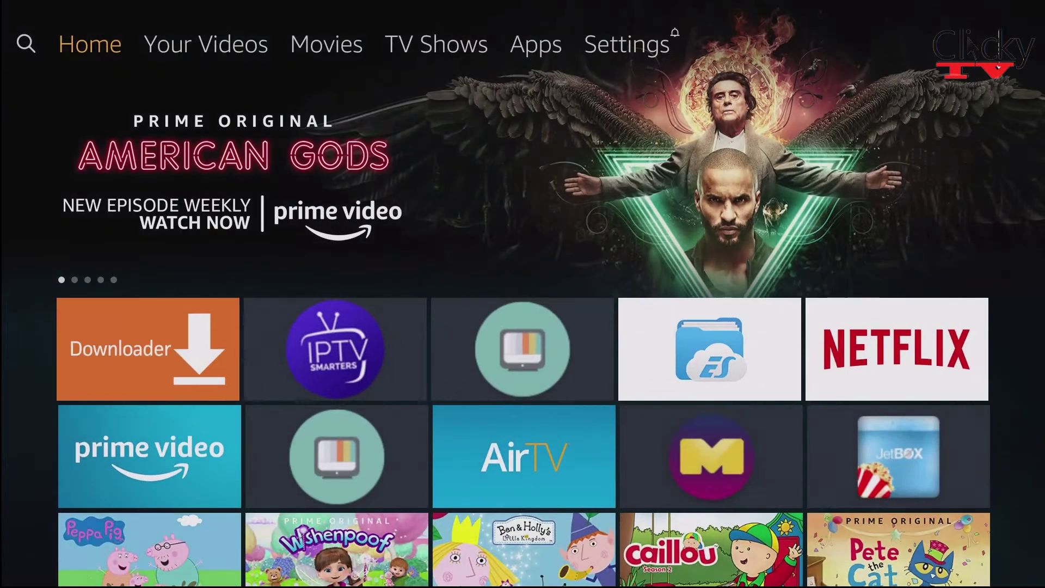
# Step: Check ADB Debugging and Apps from Unknown Sources under My Fire TV > Developer Options
pyautogui.press('Down')
pyautogui.press('Down')
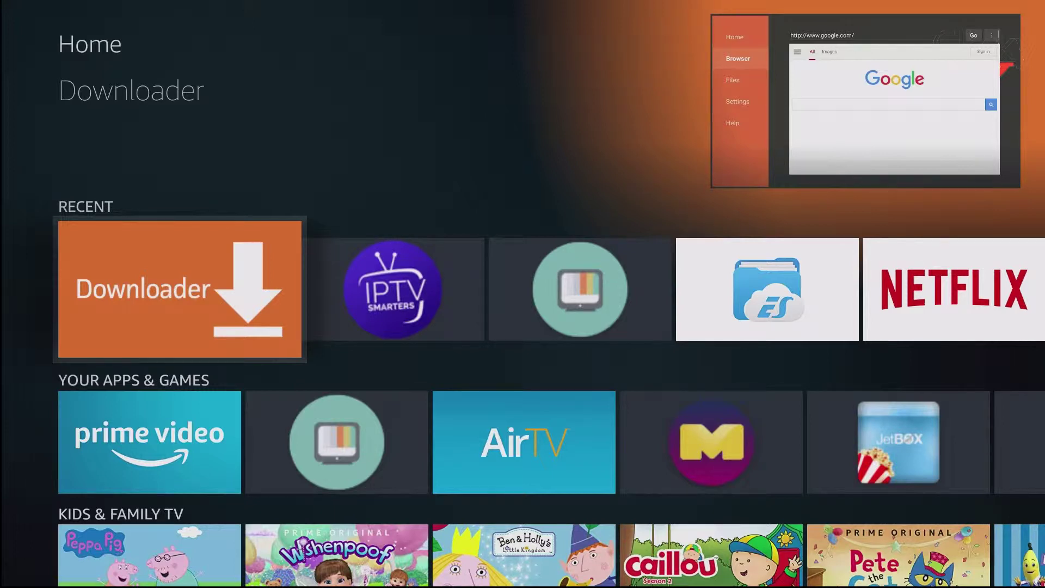
pyautogui.press('Up')
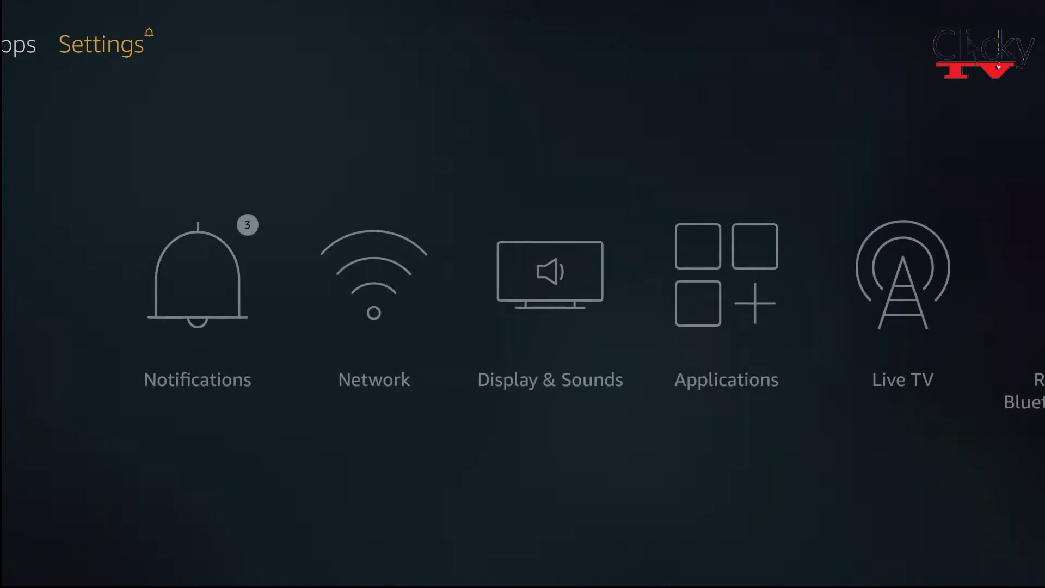
pyautogui.press('Down')
pyautogui.press('Right')
pyautogui.press('Right')
pyautogui.press('Right')
pyautogui.press('Right')
pyautogui.press('Right')
pyautogui.press('Right')
pyautogui.press('Right')
pyautogui.press('Right')
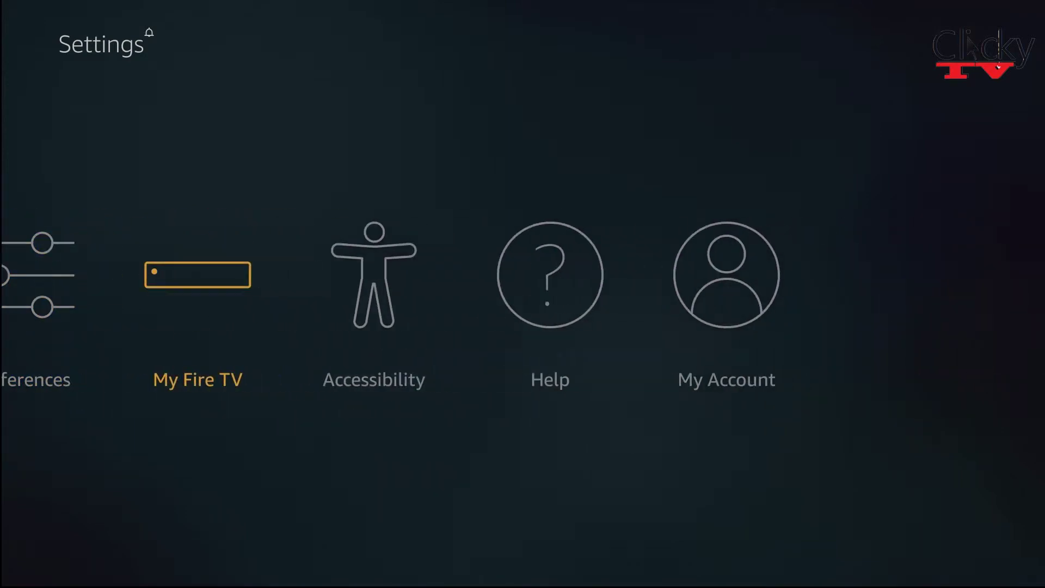
pyautogui.press('Return')
pyautogui.press('Down')
pyautogui.press('Return')
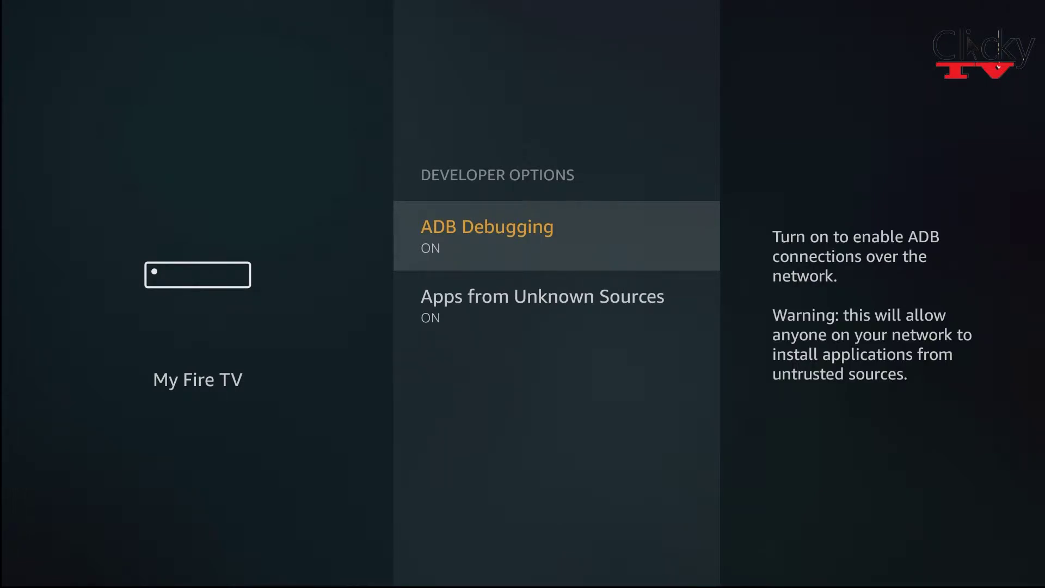
pyautogui.press('Down')
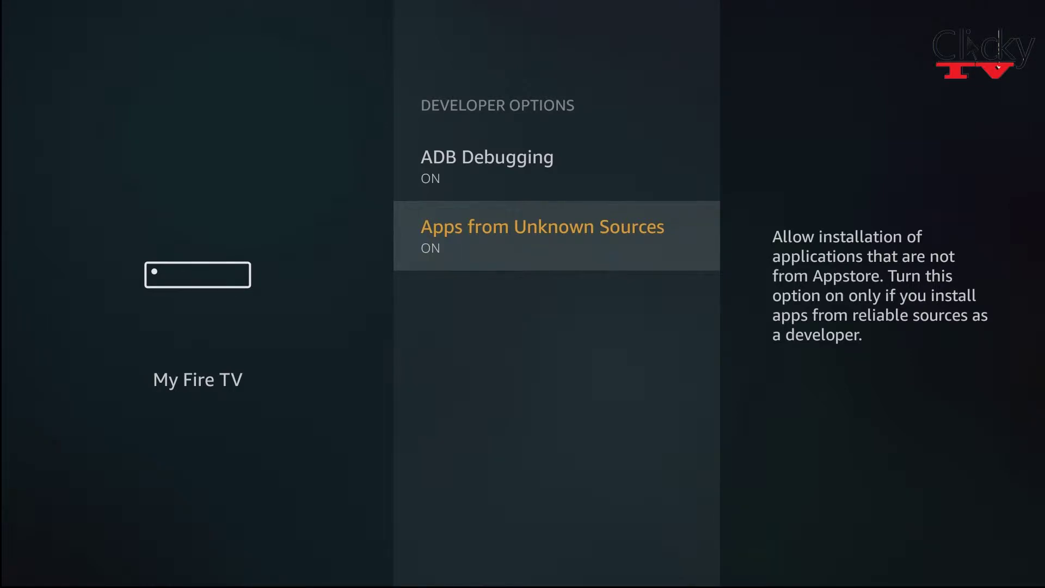
pyautogui.press('Up')
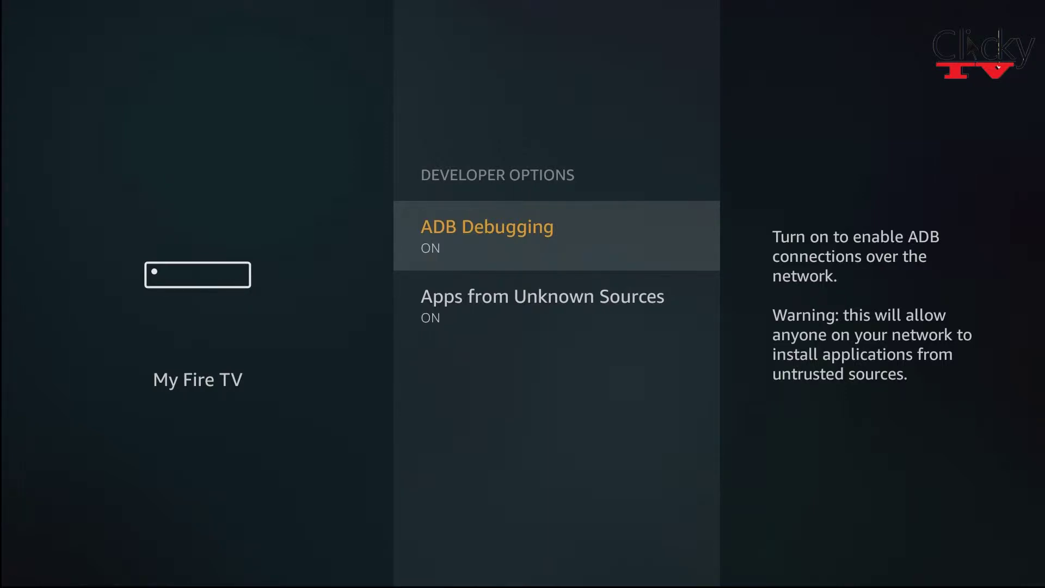
pyautogui.press('Home')
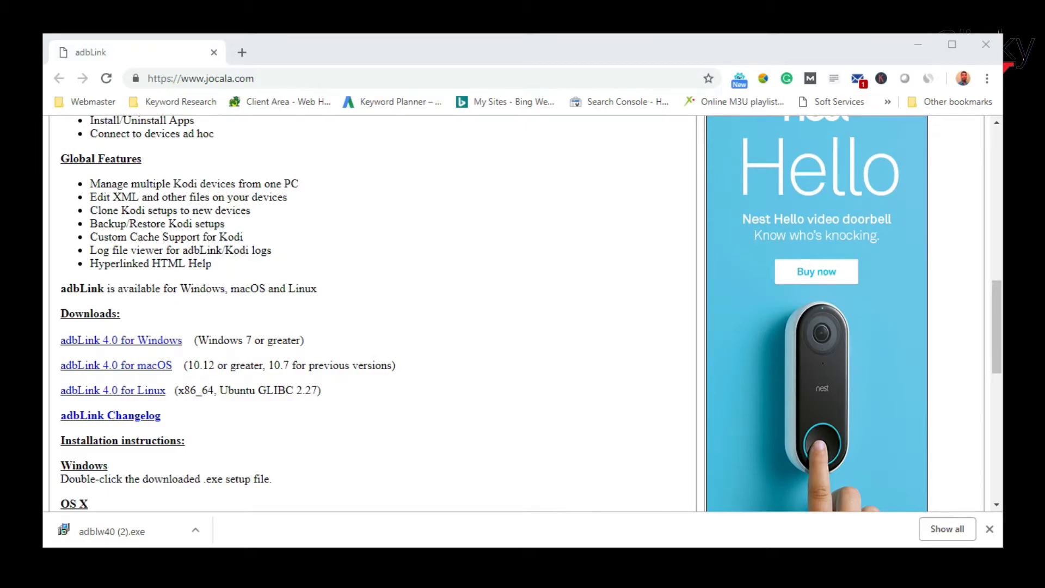
# Step: On jocala.com, scroll to Downloads and download adbLink 4.0 for Windows
pyautogui.moveTo(254, 79); pyautogui.dragTo(147, 78)
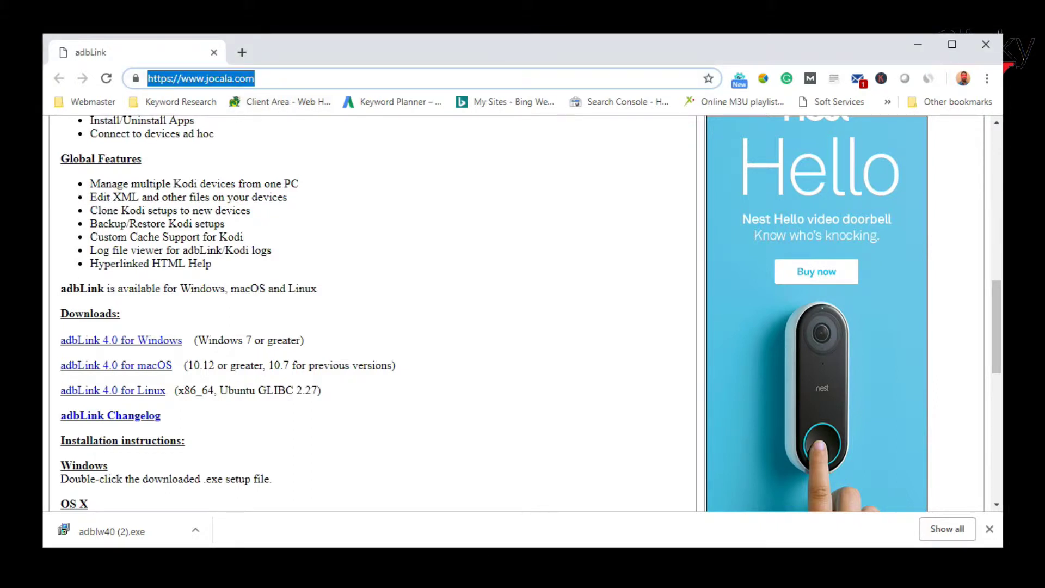
pyautogui.click(255, 78)
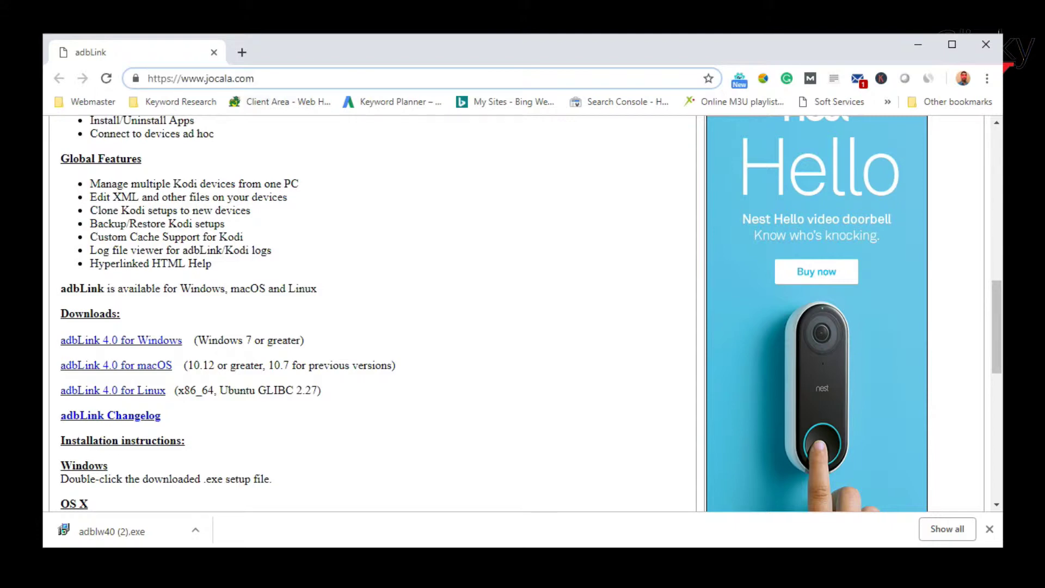
pyautogui.scroll(10, 523, 314)
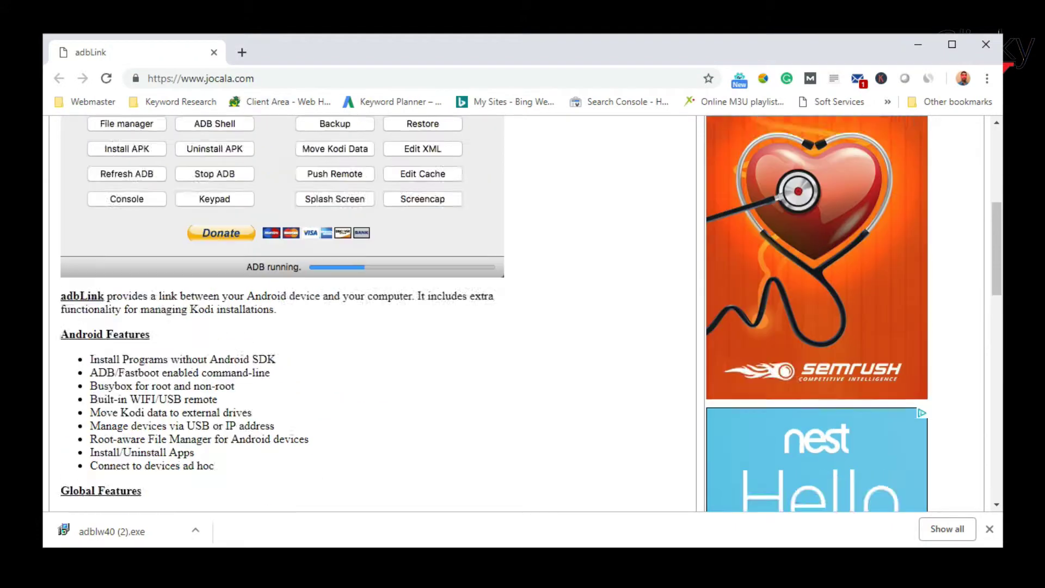
pyautogui.scroll(1, 523, 314)
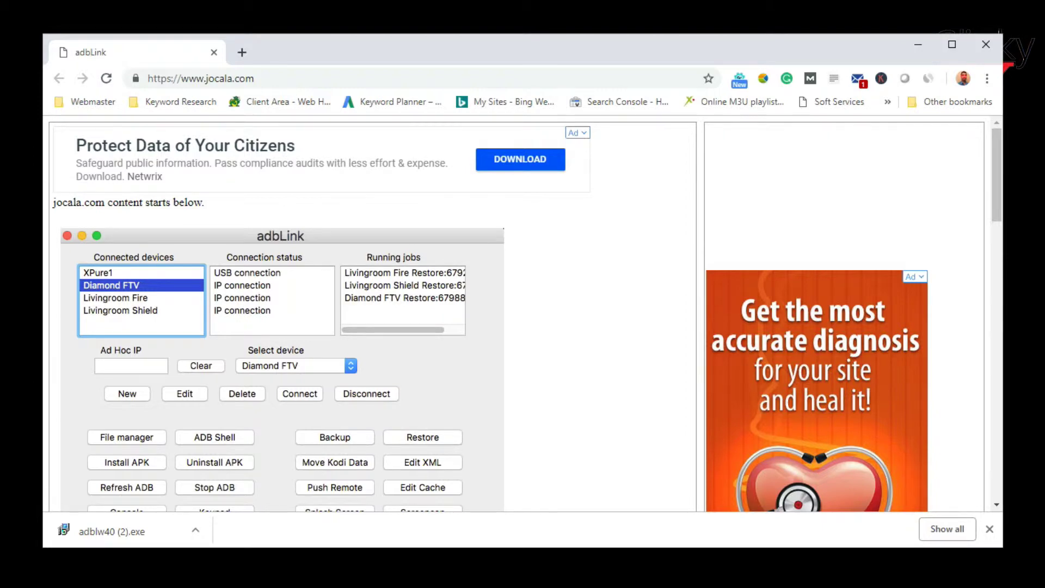
pyautogui.scroll(-1, 522, 314)
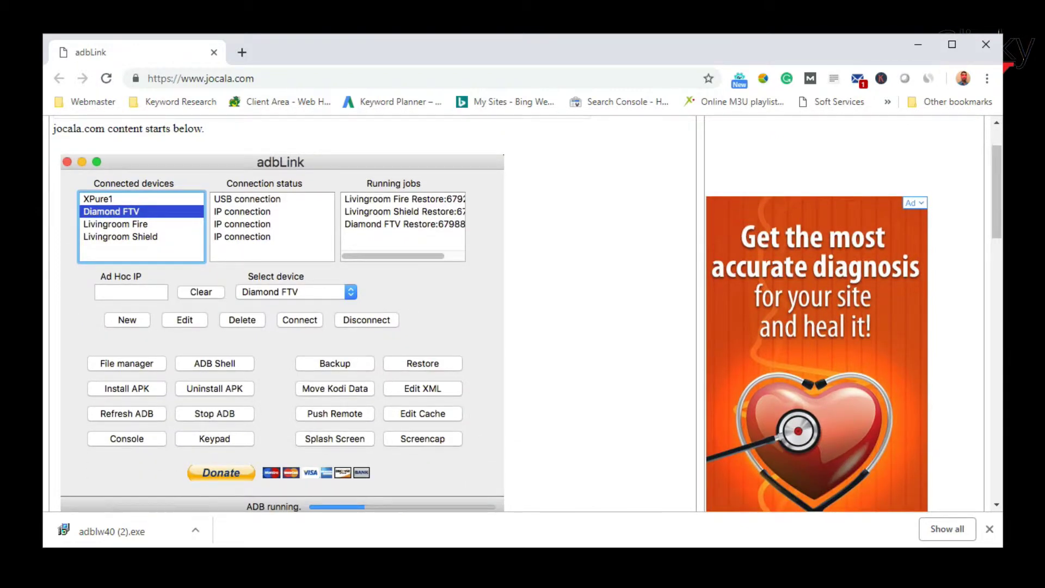
pyautogui.scroll(-5, 523, 313)
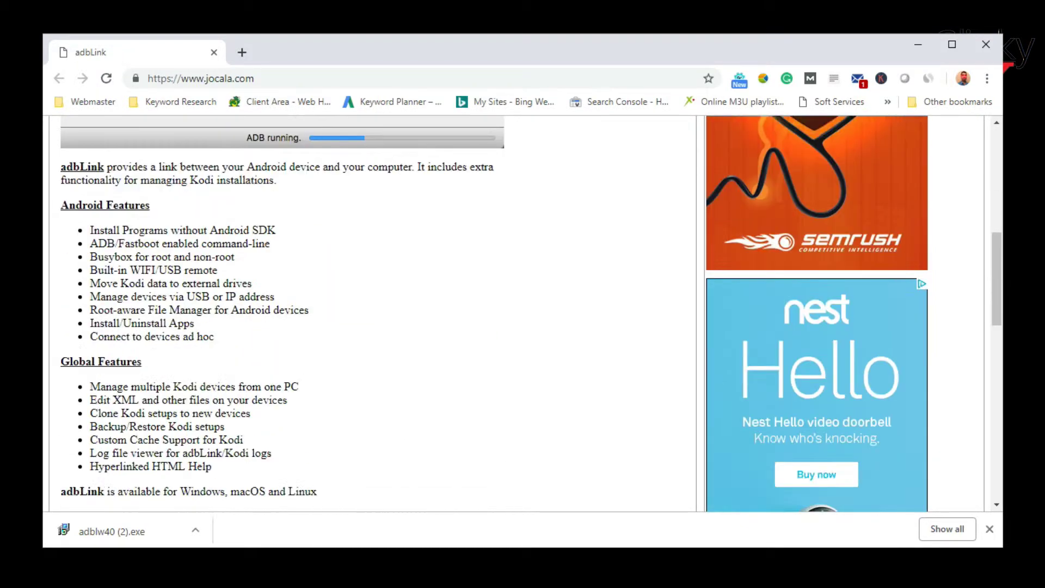
pyautogui.scroll(-4, 121, 247)
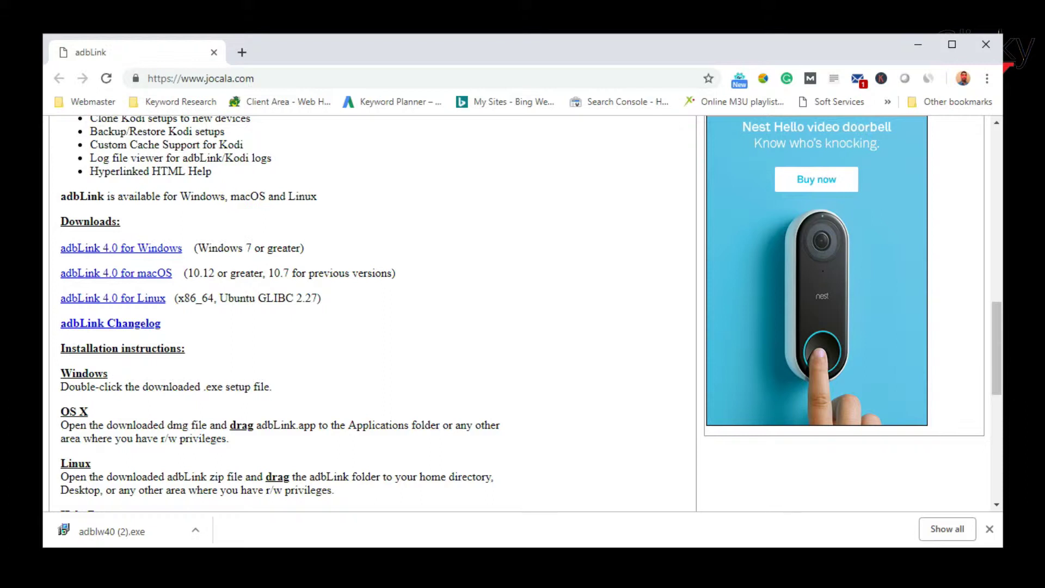
pyautogui.click(121, 248)
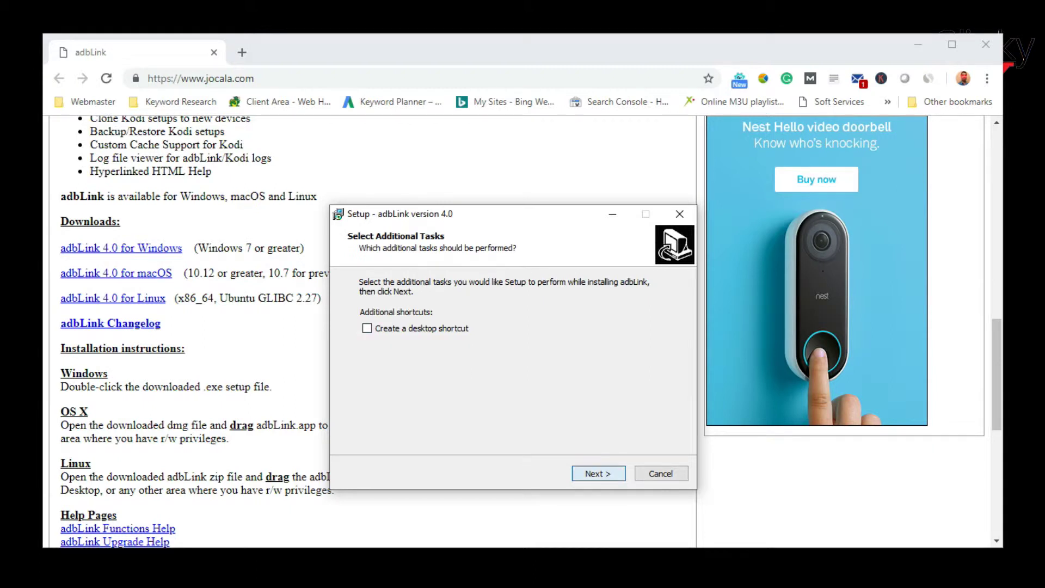
# Step: Step through the adbLink 4.0 setup wizard and finish with Launch adbLink checked
pyautogui.press('Return')
pyautogui.press('Return')
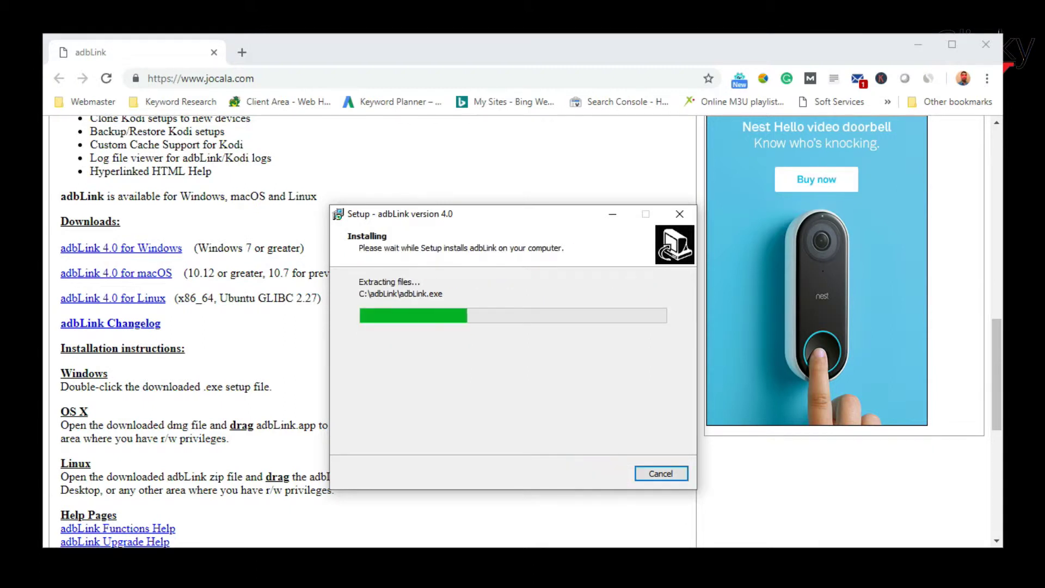
pyautogui.press('Return')
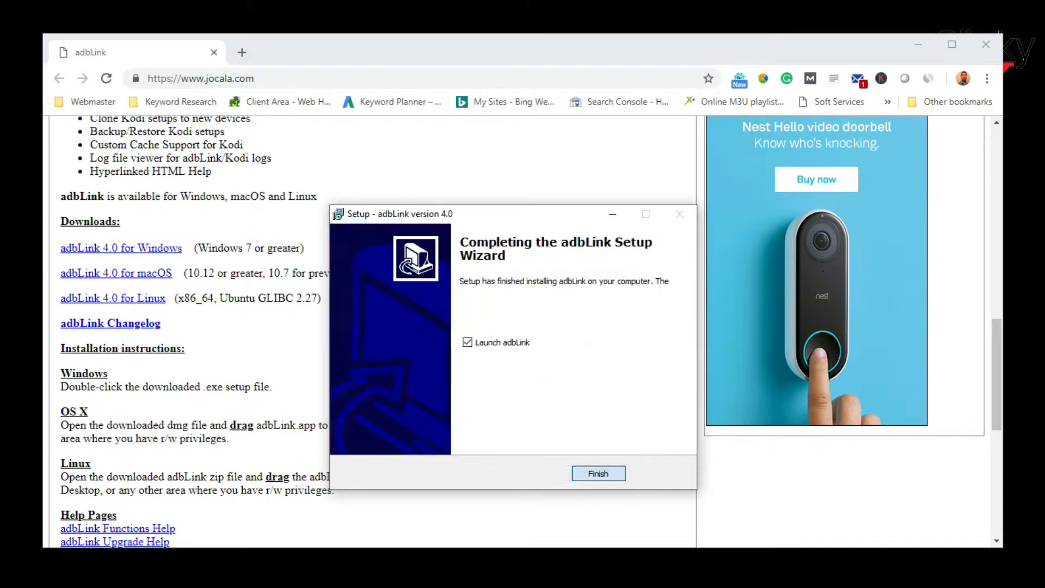
pyautogui.press('Return')
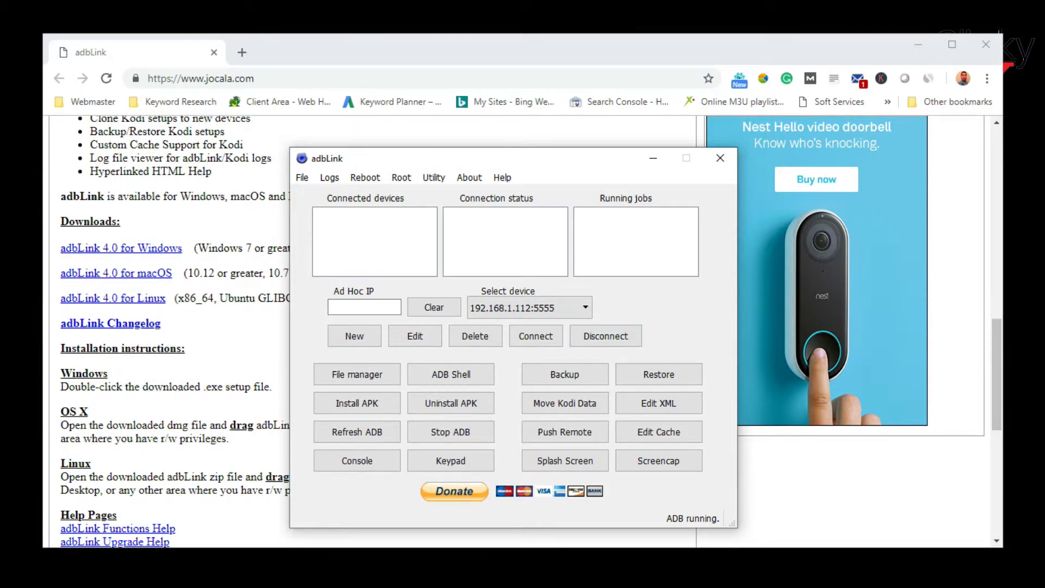
# Step: Select Fire TV from adbLink's Select device dropdown
pyautogui.click(585, 307)
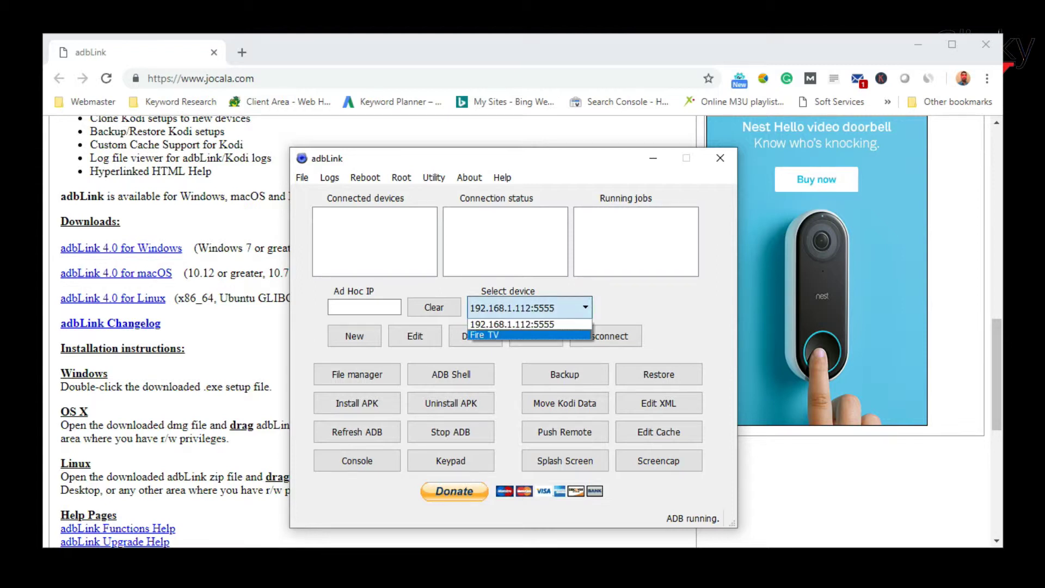
pyautogui.click(580, 334)
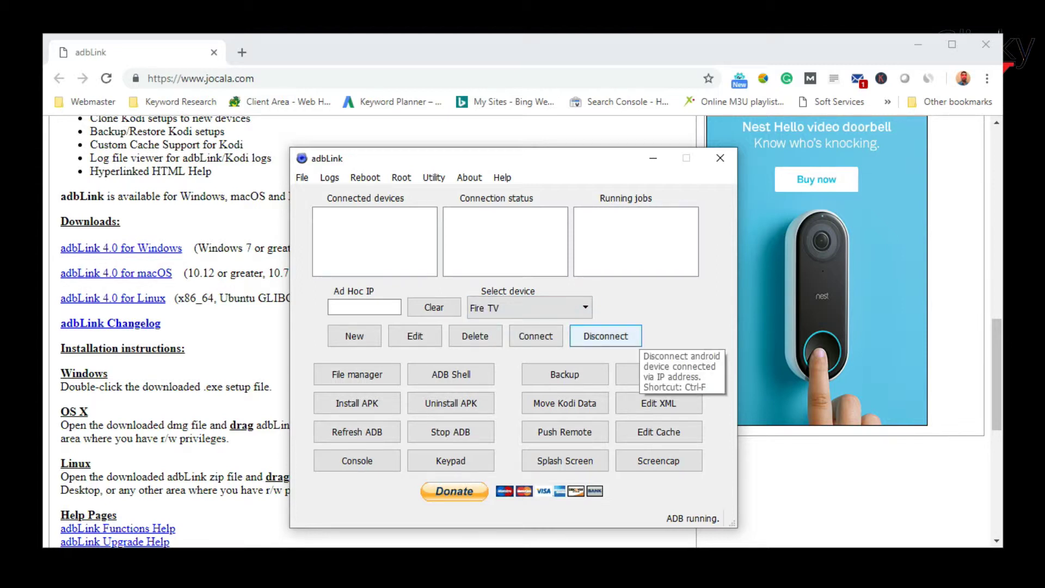
pyautogui.click(583, 308)
pyautogui.press('Return')
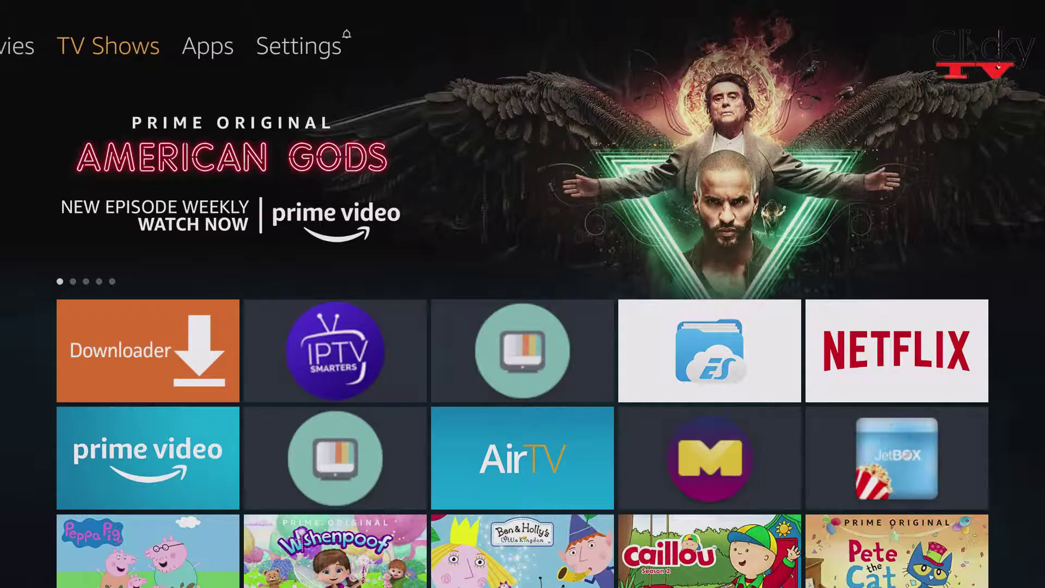
# Step: Go to My Fire TV > About > Network to display the IP address 192.168.1.136
pyautogui.press('Down')
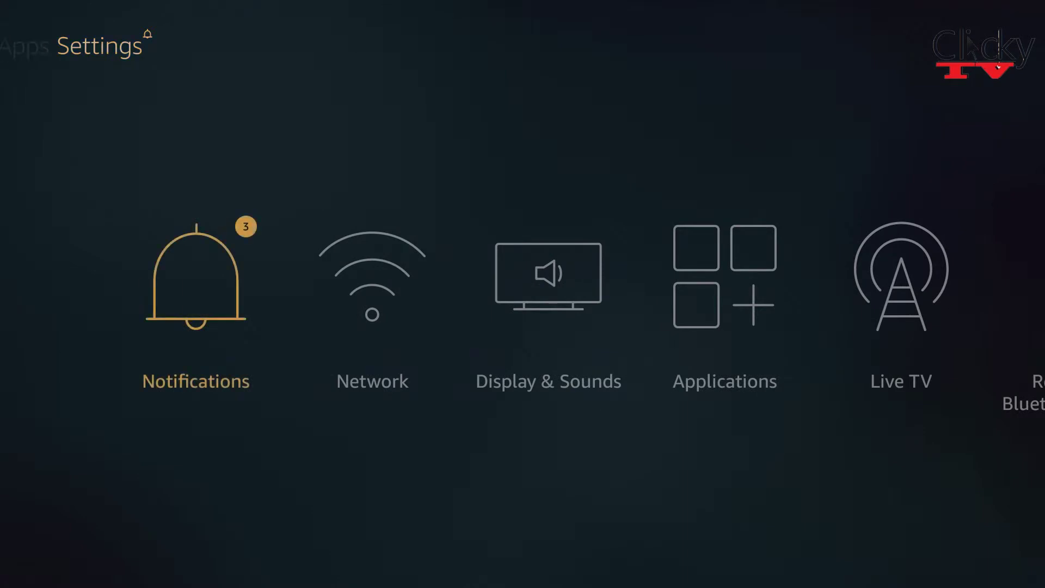
pyautogui.press('Right')
pyautogui.press('Right')
pyautogui.press('Right')
pyautogui.press('Right')
pyautogui.press('Right')
pyautogui.press('Right')
pyautogui.press('Right')
pyautogui.press('Right')
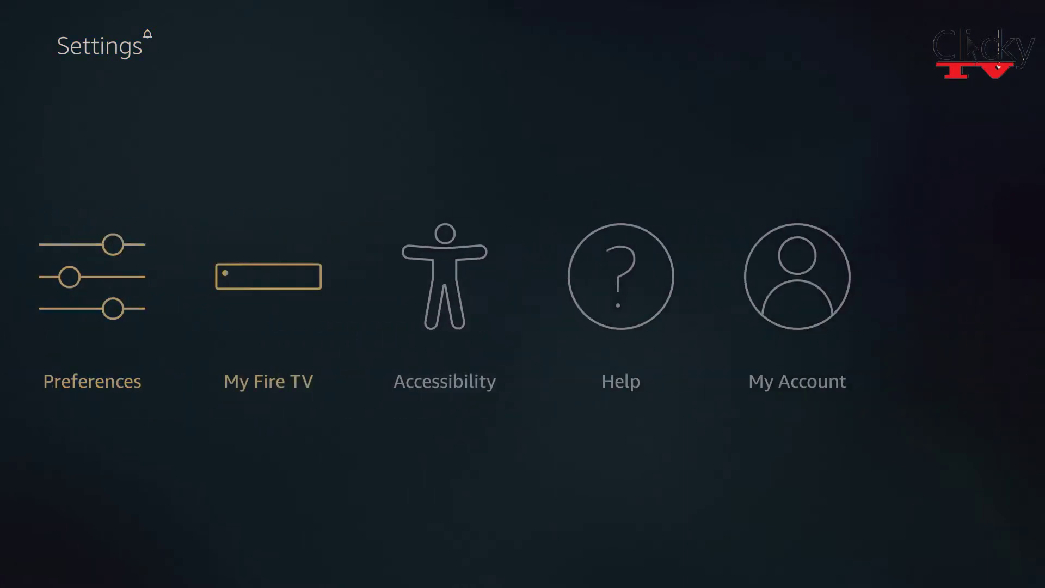
pyautogui.press('Return')
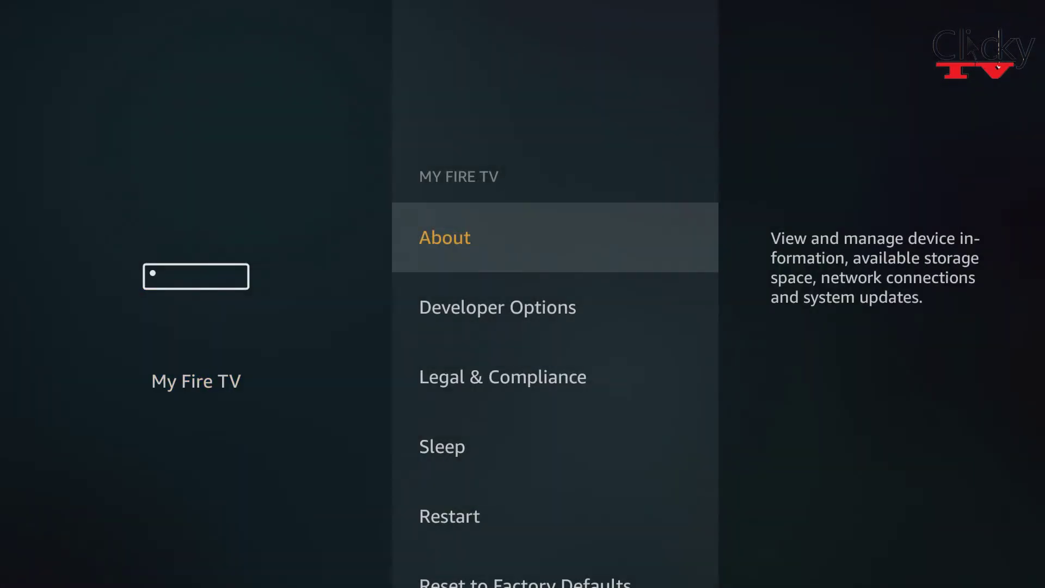
pyautogui.press('Return')
pyautogui.press('Down')
pyautogui.press('Down')
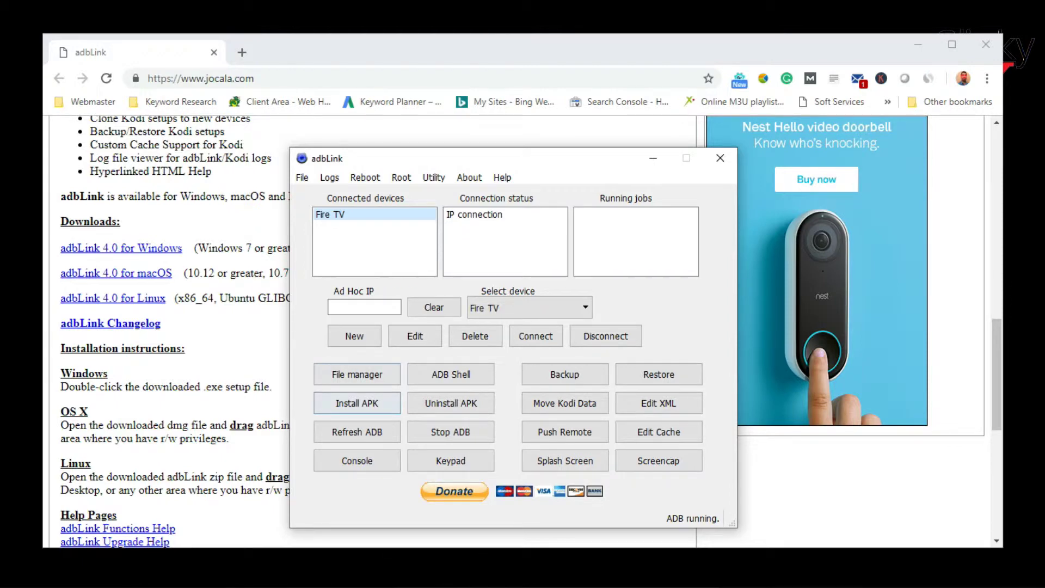
# Step: Install the Terrarium TV v1.9.10 APK from Downloads via adbLink and dismiss the success message
pyautogui.click(357, 403)
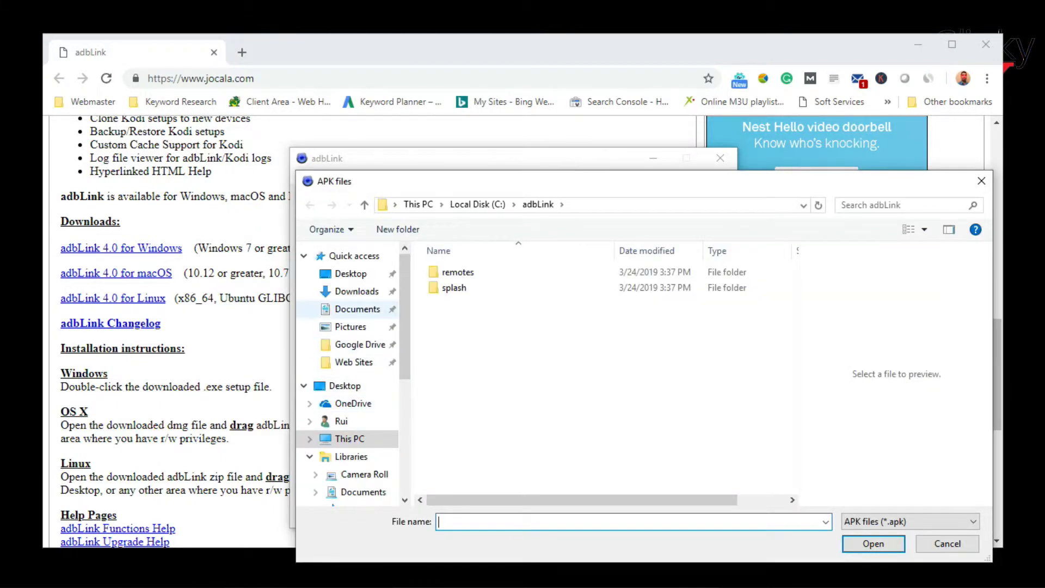
pyautogui.click(357, 291)
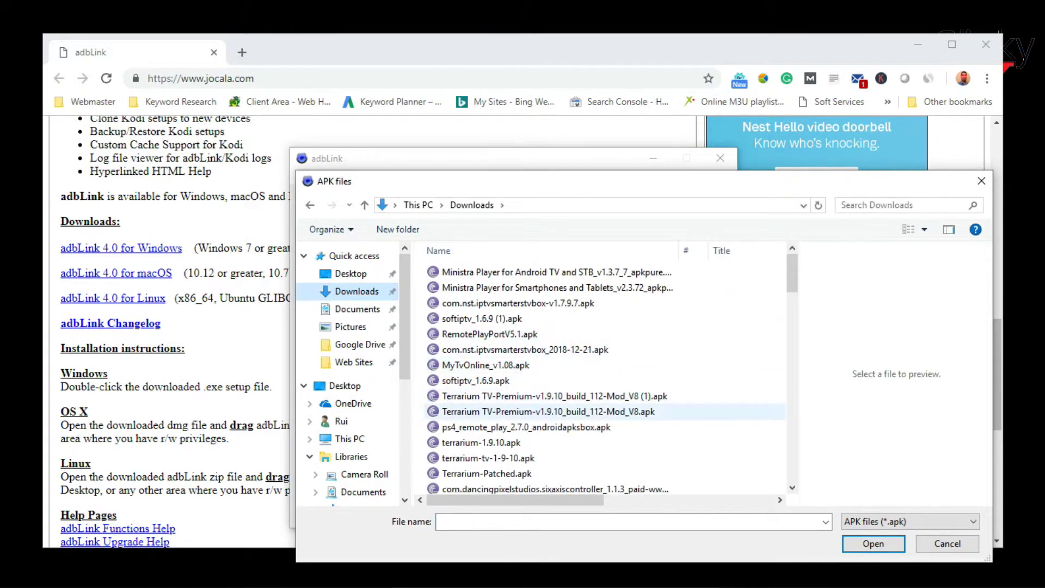
pyautogui.click(549, 411)
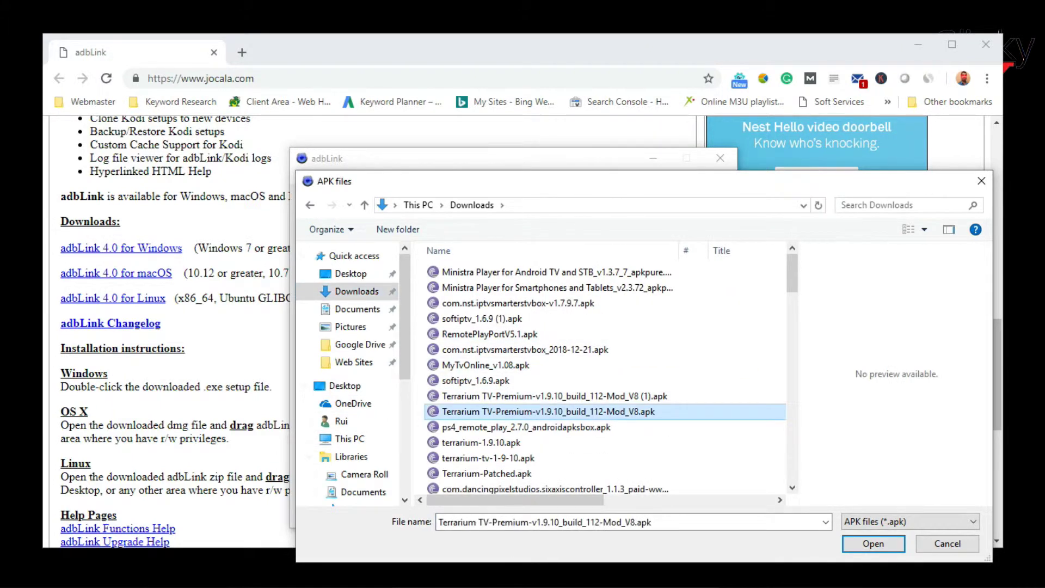
pyautogui.click(874, 543)
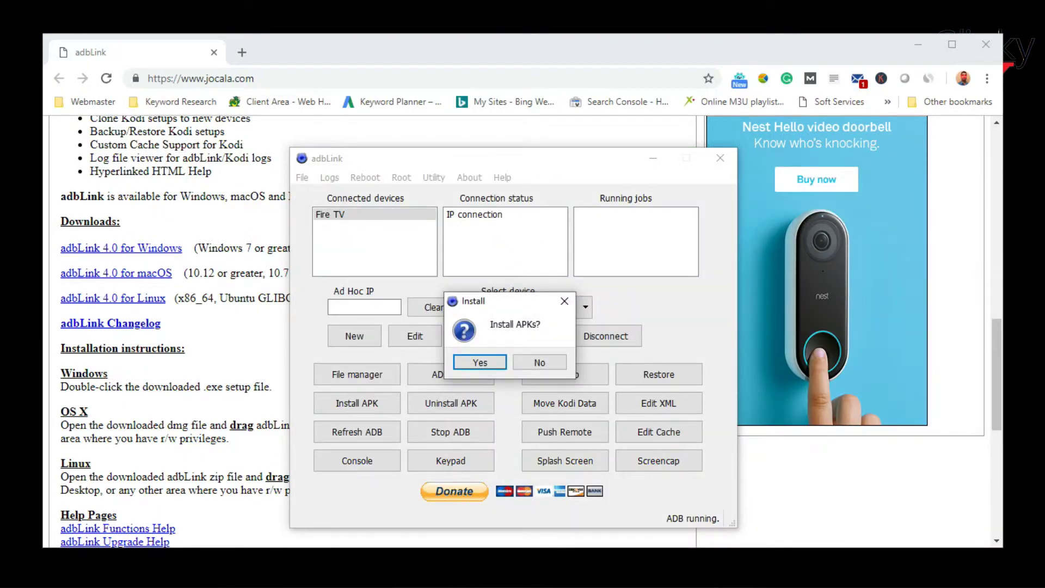
pyautogui.press('Return')
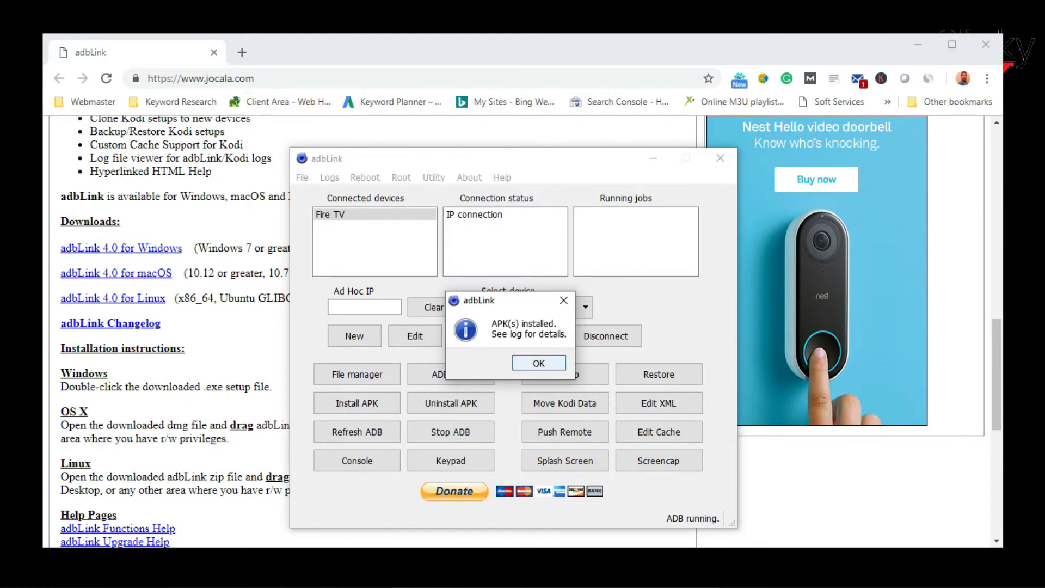
pyautogui.click(539, 363)
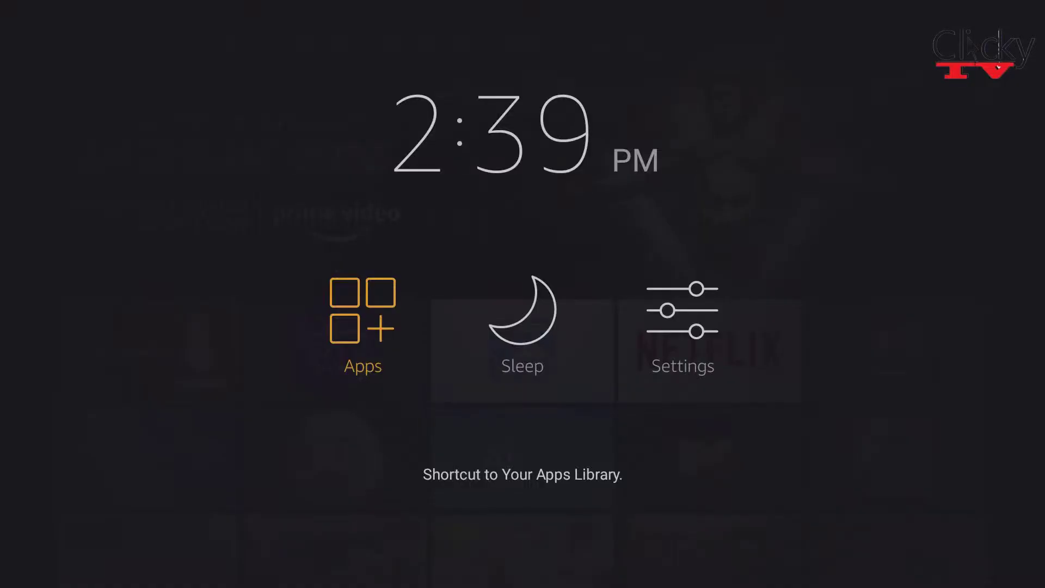
# Step: Uninstall the Terrarium TV tile in the apps library through its Menu options
pyautogui.press('Return')
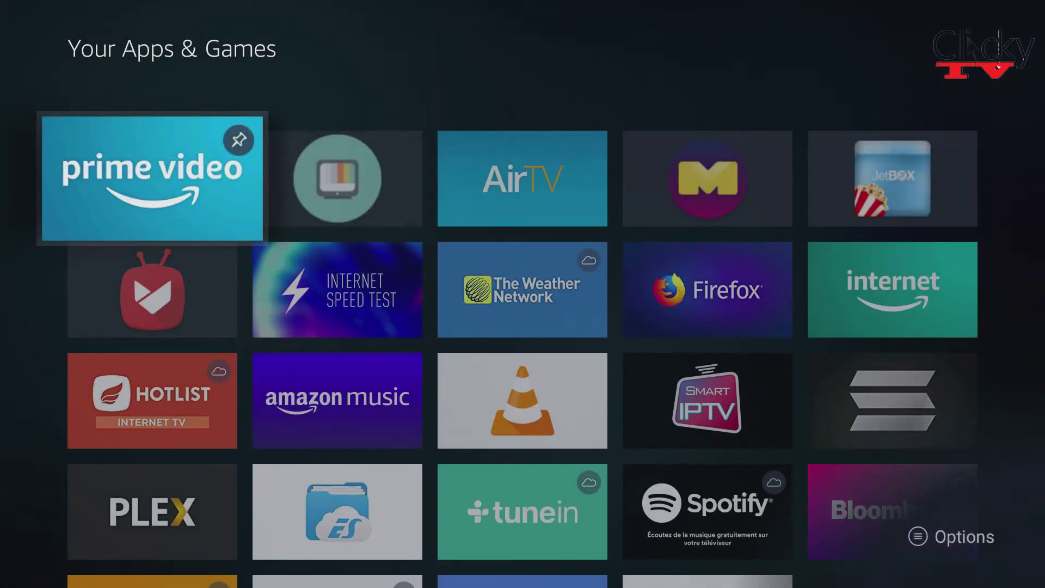
pyautogui.press('Right')
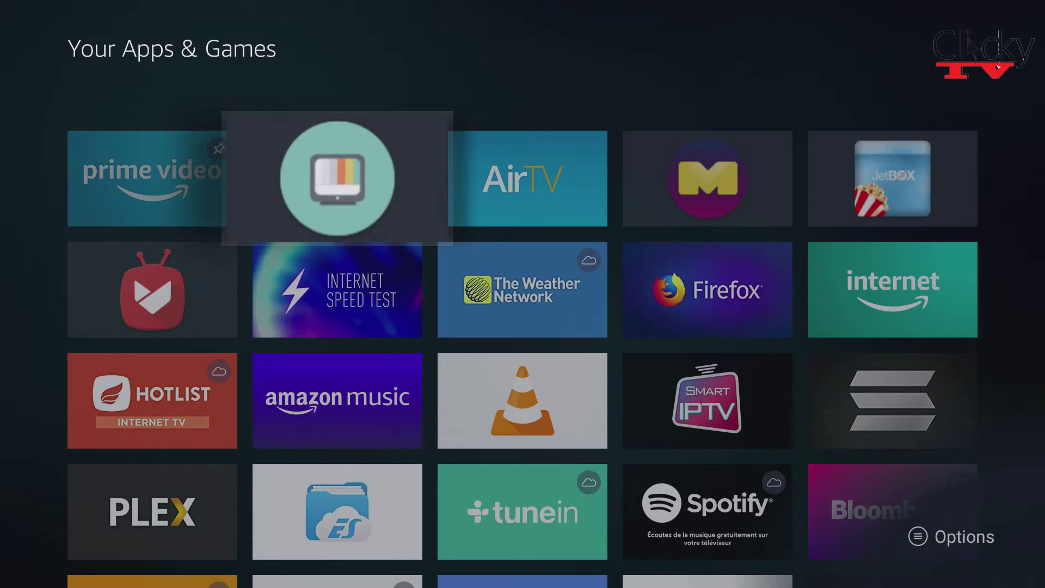
pyautogui.press('Menu')
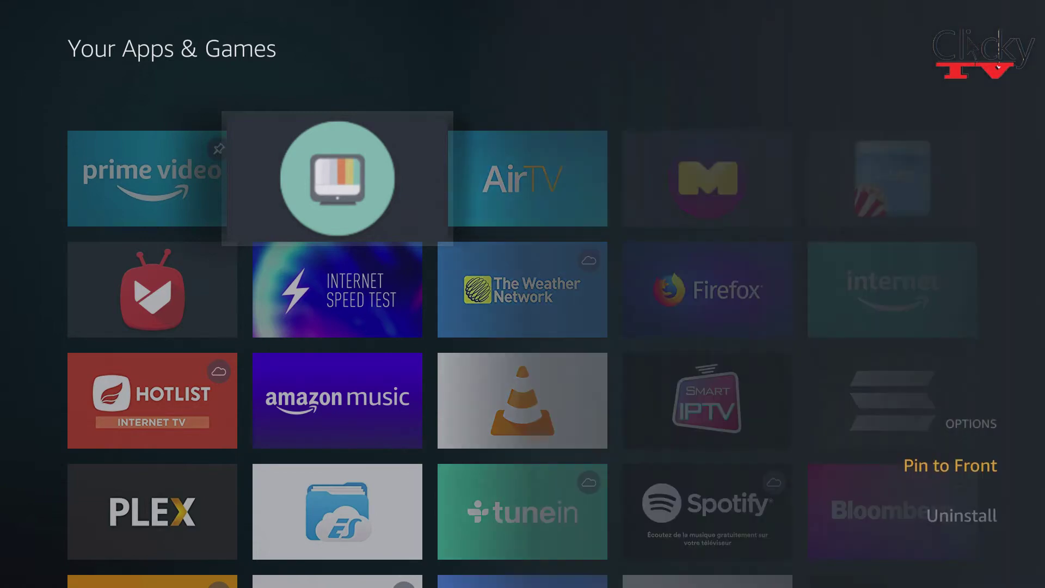
pyautogui.press('Down')
pyautogui.press('Return')
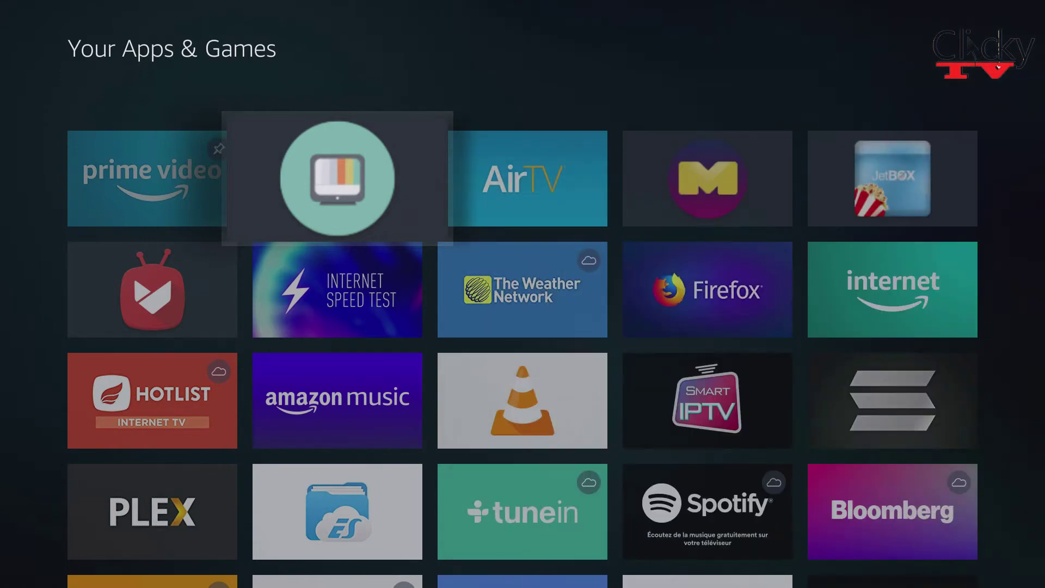
pyautogui.press('Return')
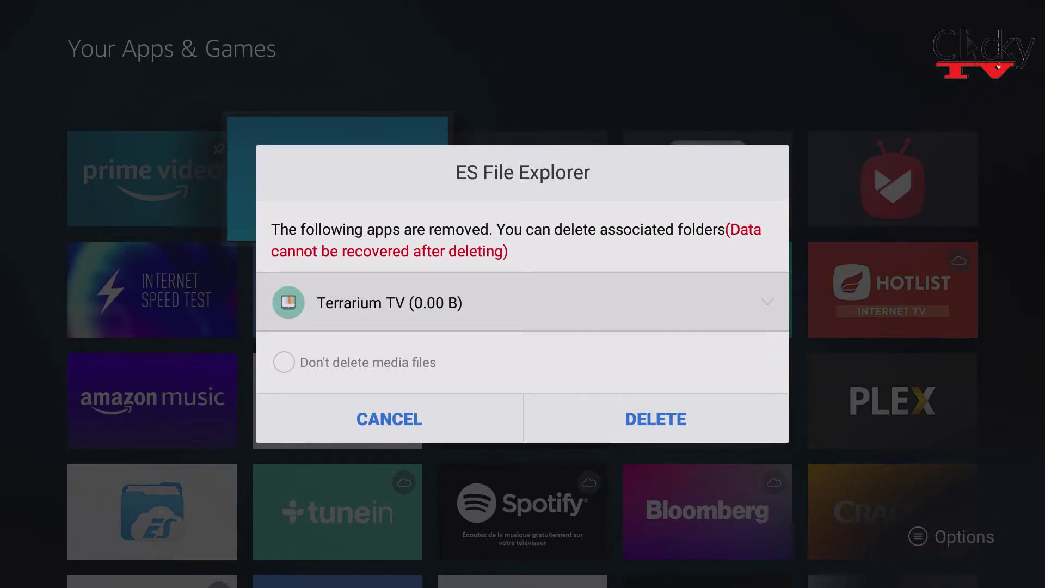
# Step: Choose DELETE in the ES File Explorer prompt to remove Terrarium TV's leftover folders
pyautogui.press('Down')
pyautogui.press('Down')
pyautogui.press('Right')
pyautogui.press('Return')
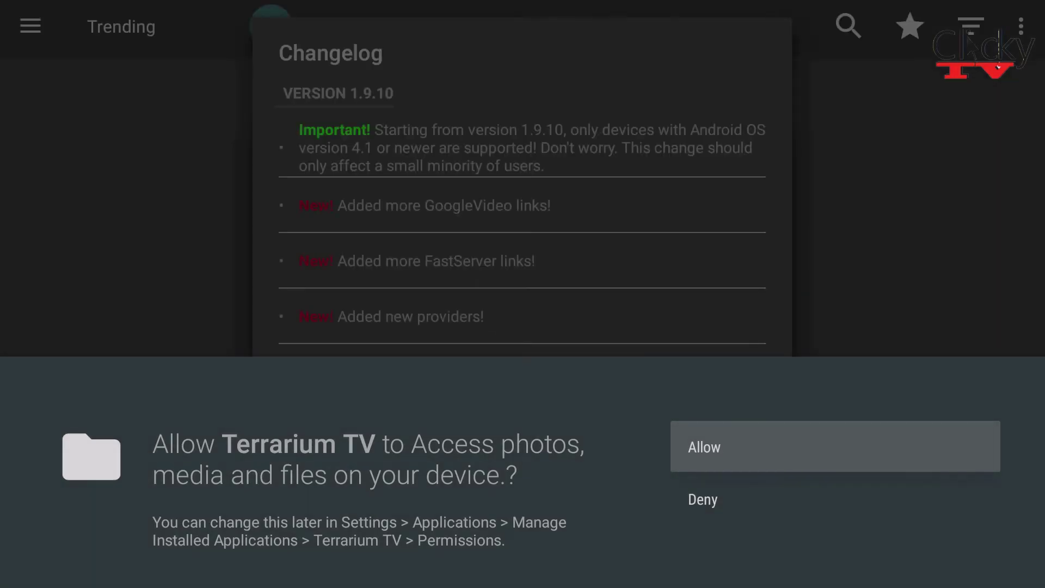
# Step: Allow file access, close the changelog, set MX Player as default and accept the disclaimer
pyautogui.press('Return')
pyautogui.press('Return')
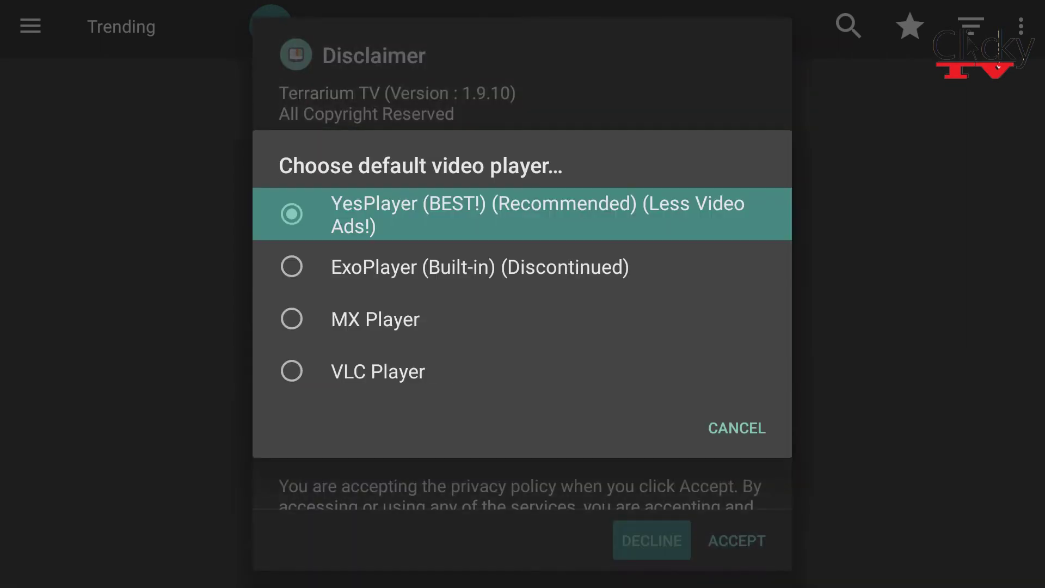
pyautogui.press('Down')
pyautogui.press('Down')
pyautogui.press('Return')
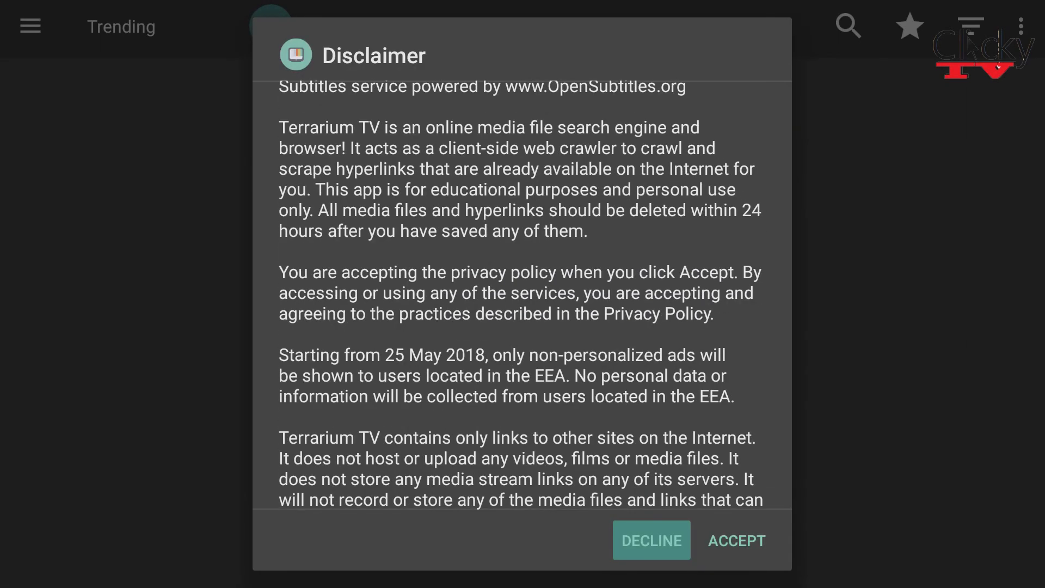
pyautogui.press('Down')
pyautogui.press('Down')
pyautogui.press('Down')
pyautogui.press('Down')
pyautogui.press('Right')
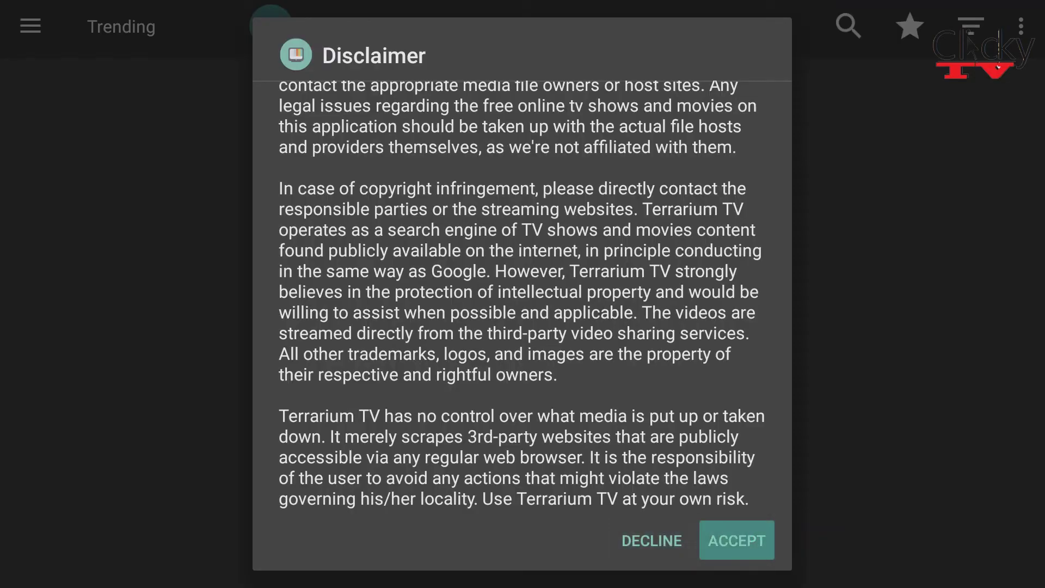
pyautogui.press('Return')
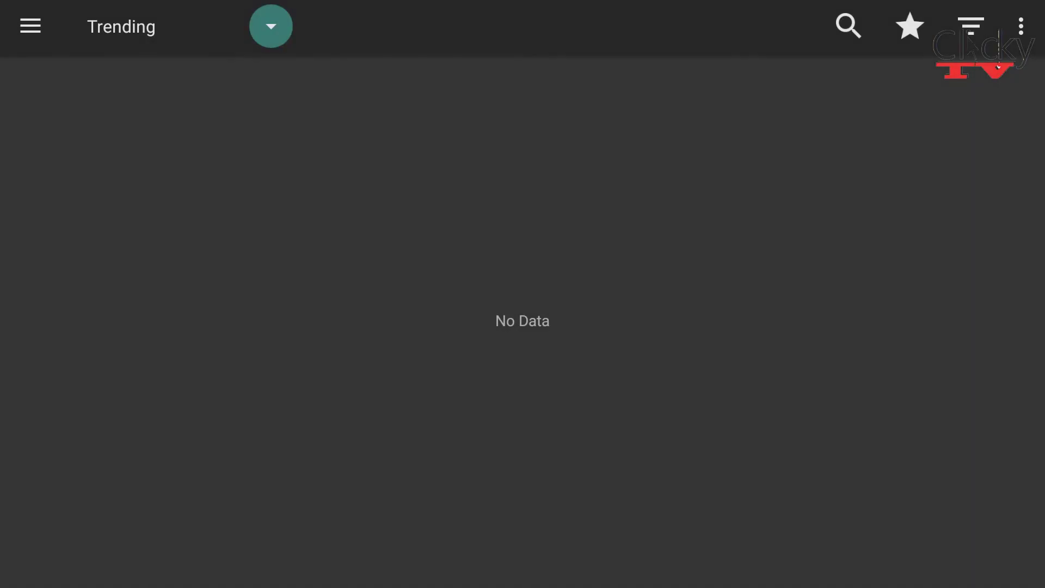
# Step: Switch the category dropdown to Recently Updated
pyautogui.press('Return')
pyautogui.press('Down')
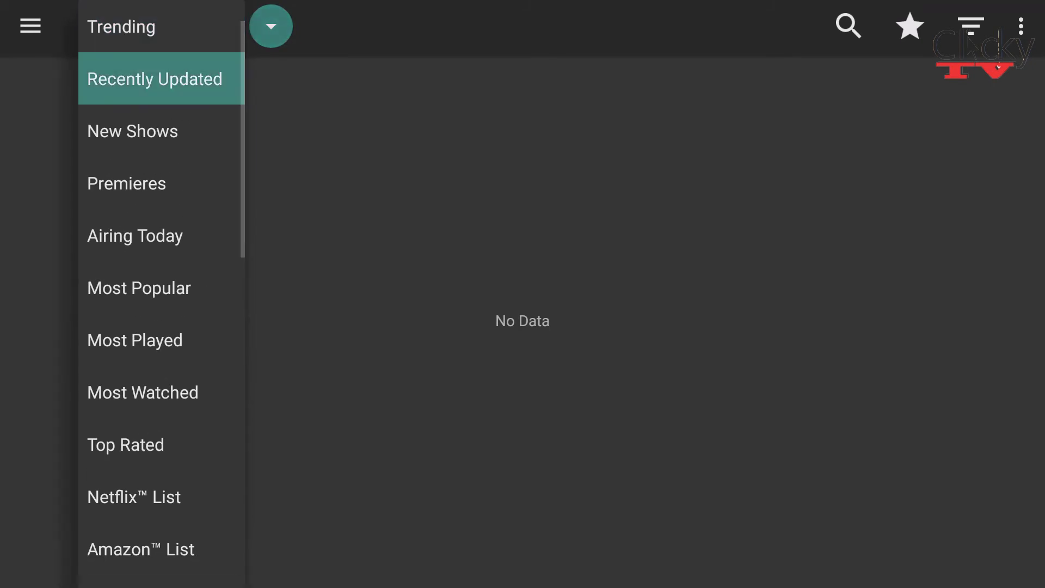
pyautogui.press('Return')
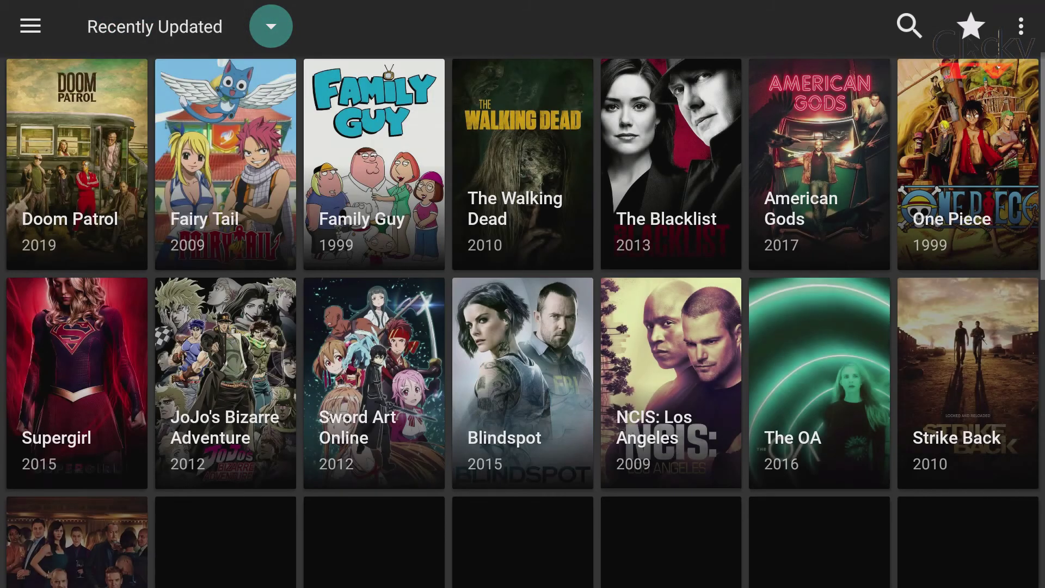